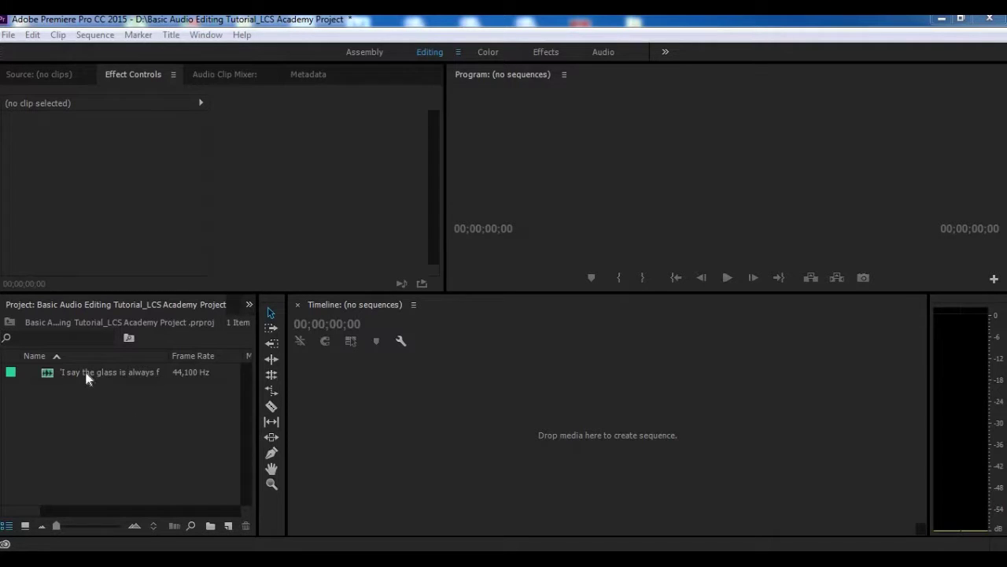
Step: Build a 29.97 fps sequence from the audio clip, enlarge track A1, and select the clip
drag(86, 375, 381, 443)
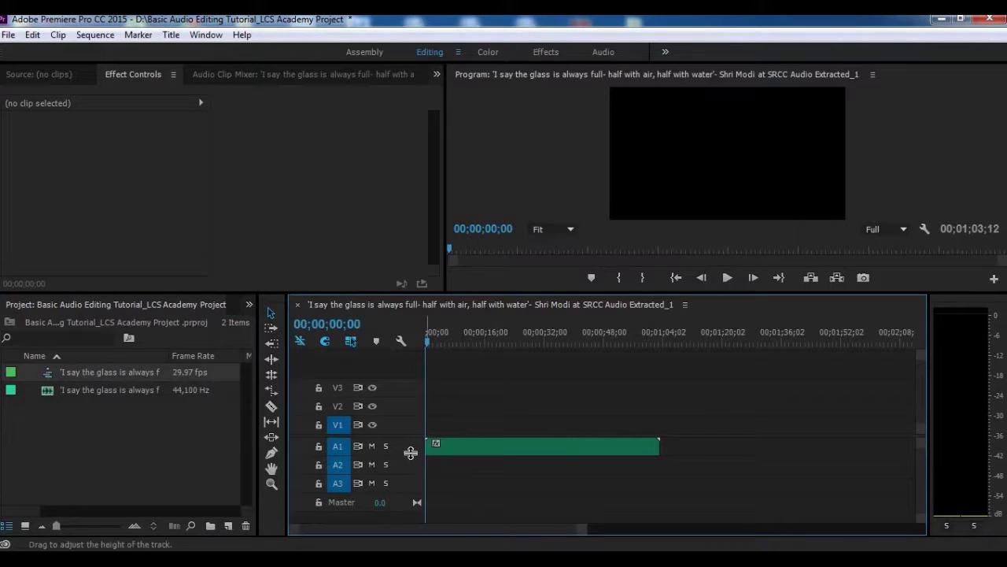
drag(410, 453, 412, 478)
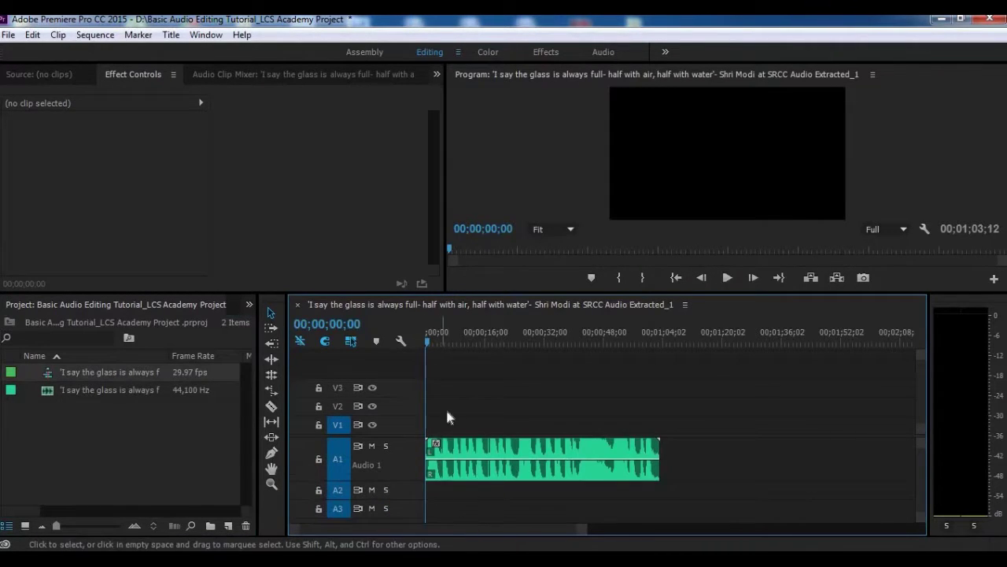
click(431, 339)
click(451, 463)
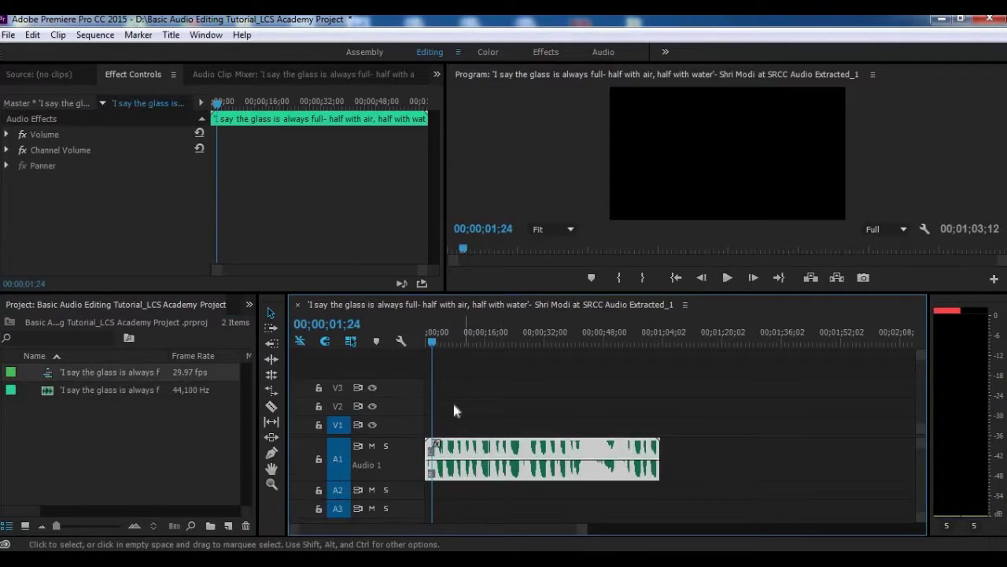
Step: Set the clip's Panner Balance to 100.0, creating a keyframe at the playhead
click(7, 166)
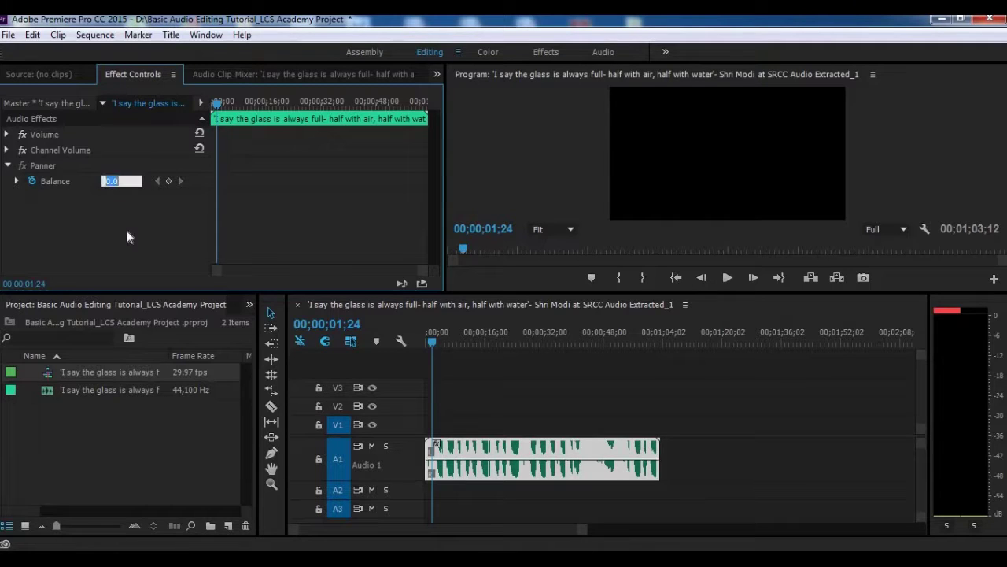
key(BackSpace)
text(1)
text(00)
key(Return)
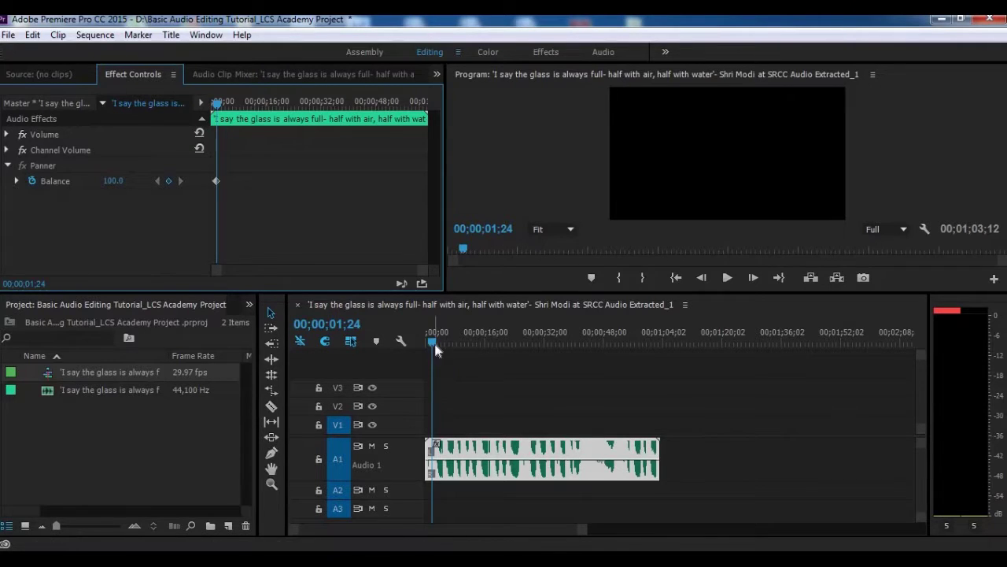
drag(436, 342, 418, 342)
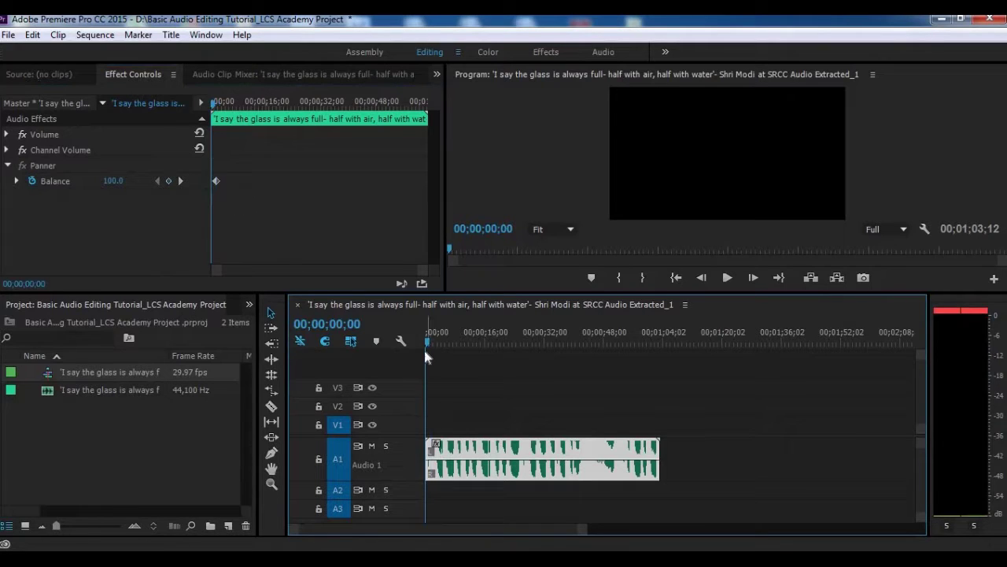
drag(430, 338, 429, 340)
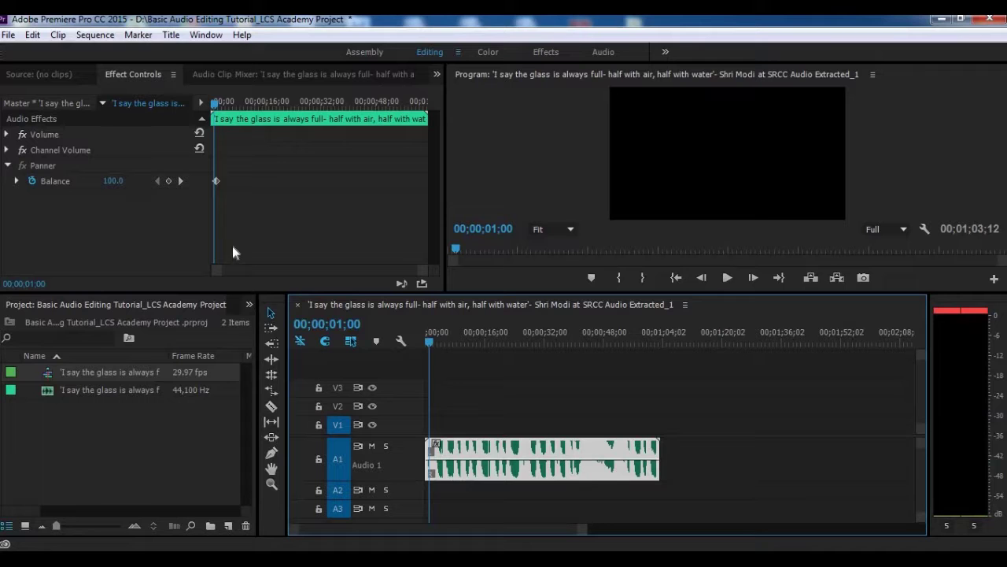
click(729, 274)
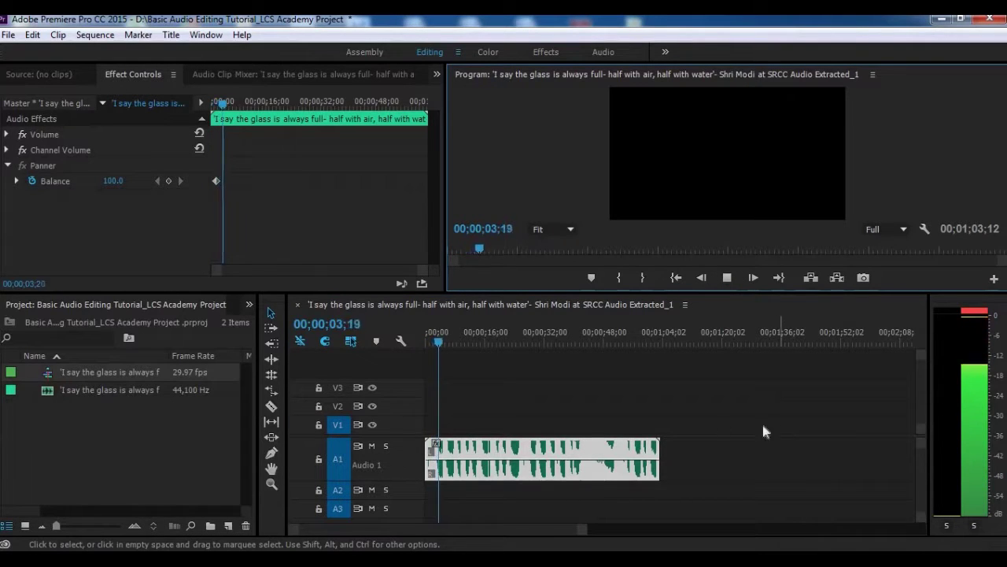
click(422, 339)
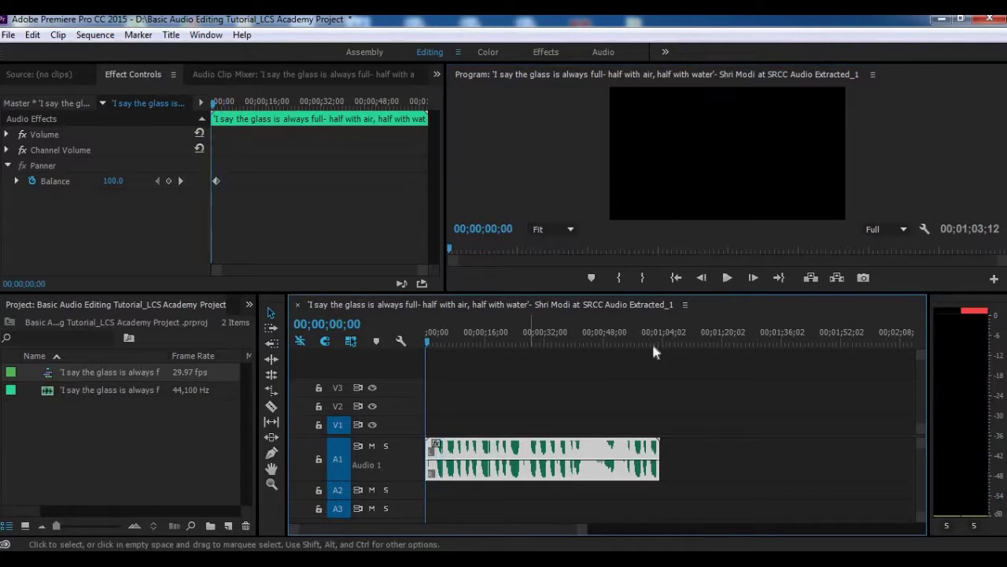
click(727, 282)
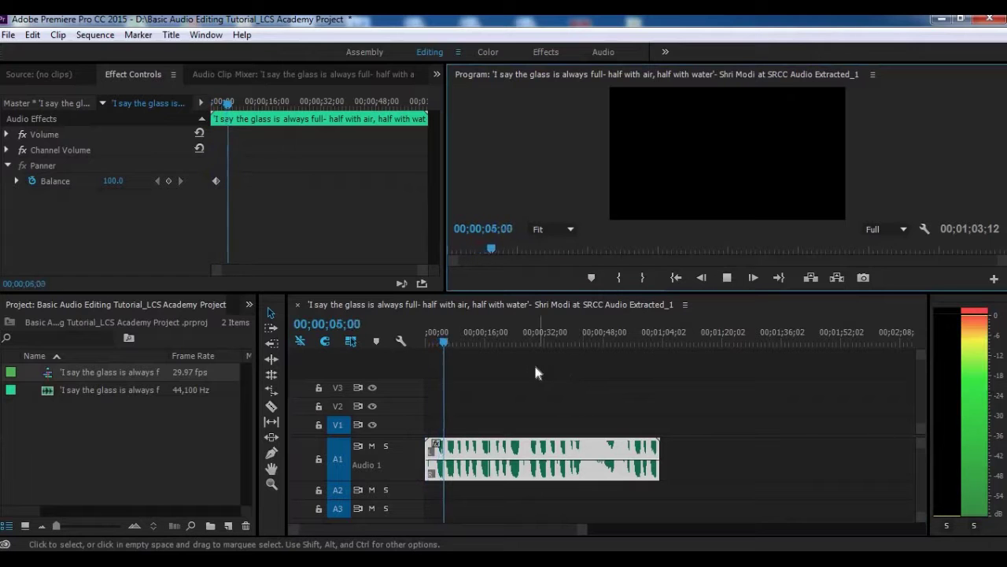
drag(449, 343, 383, 336)
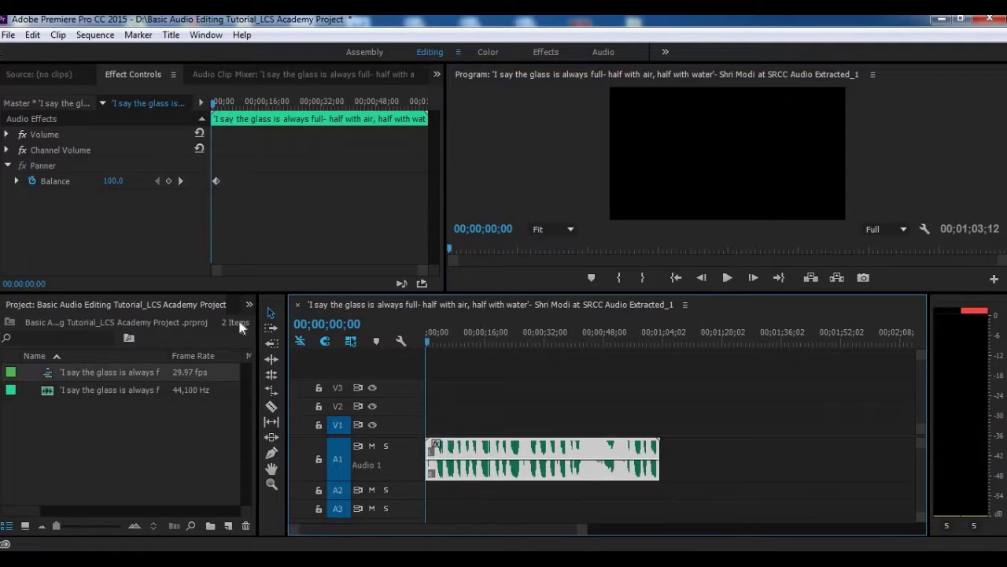
Step: Add a Balance keyframe of -100.0 at 00;00;06;08 and save the project
click(114, 182)
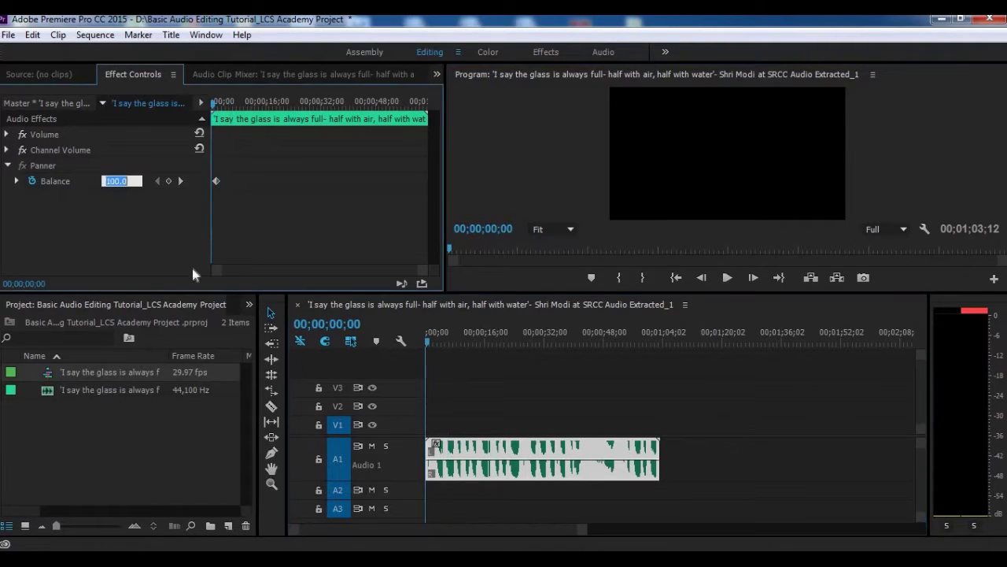
drag(213, 103, 231, 103)
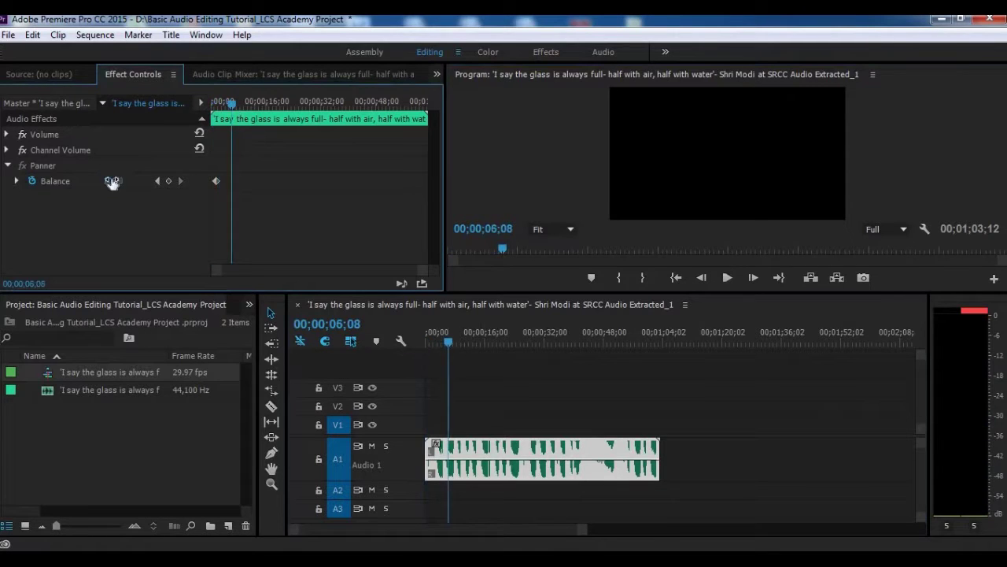
key(BackSpace)
text(-)
text(100)
key(Return)
key(ctrl+s)
Step: Play the sequence from the start to hear the right-to-left pan sweep
drag(449, 343, 396, 345)
click(728, 280)
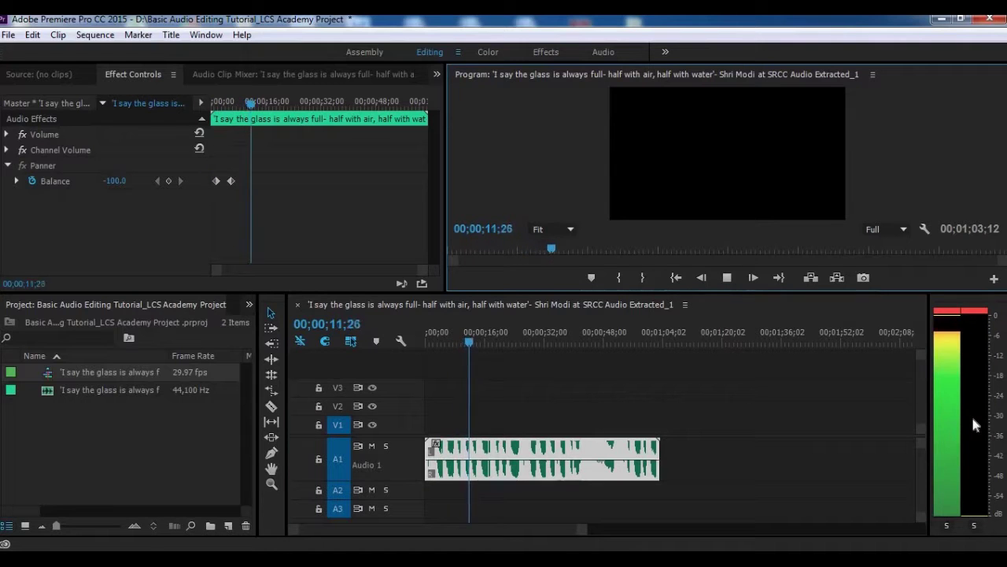
drag(476, 341, 365, 335)
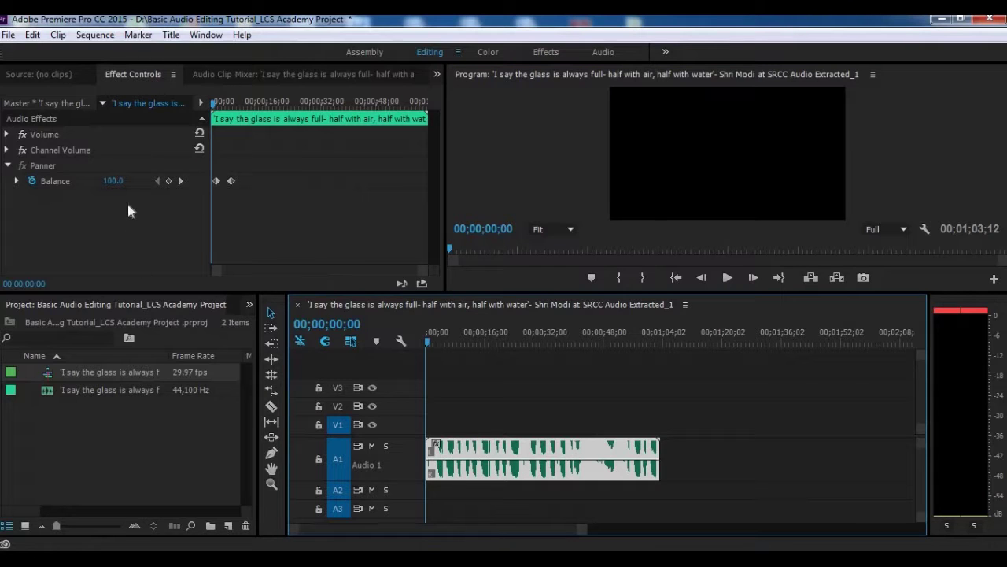
Step: Set Panner Balance back to 0.0, clearing both earlier keyframes
click(112, 181)
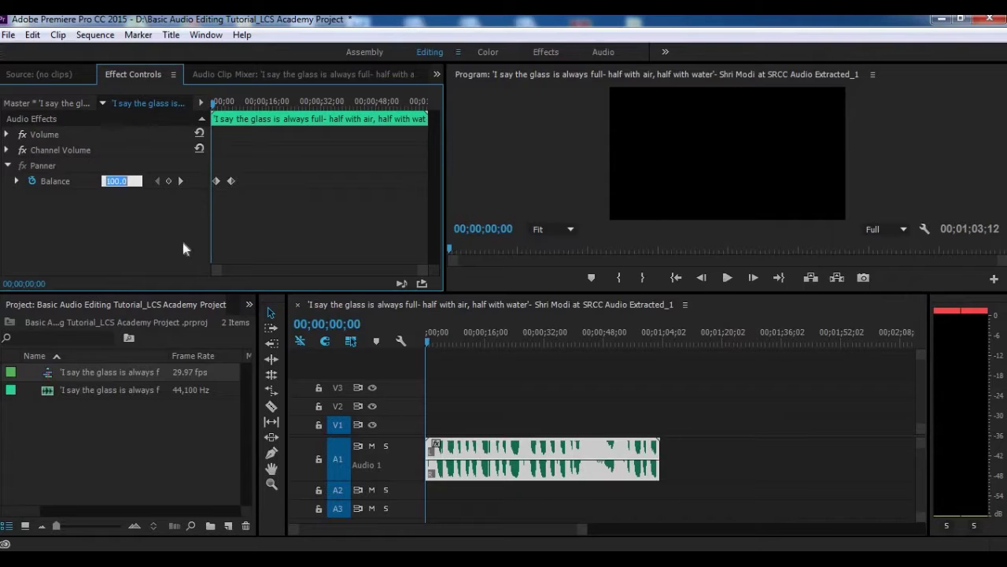
key(BackSpace)
text(0)
key(Return)
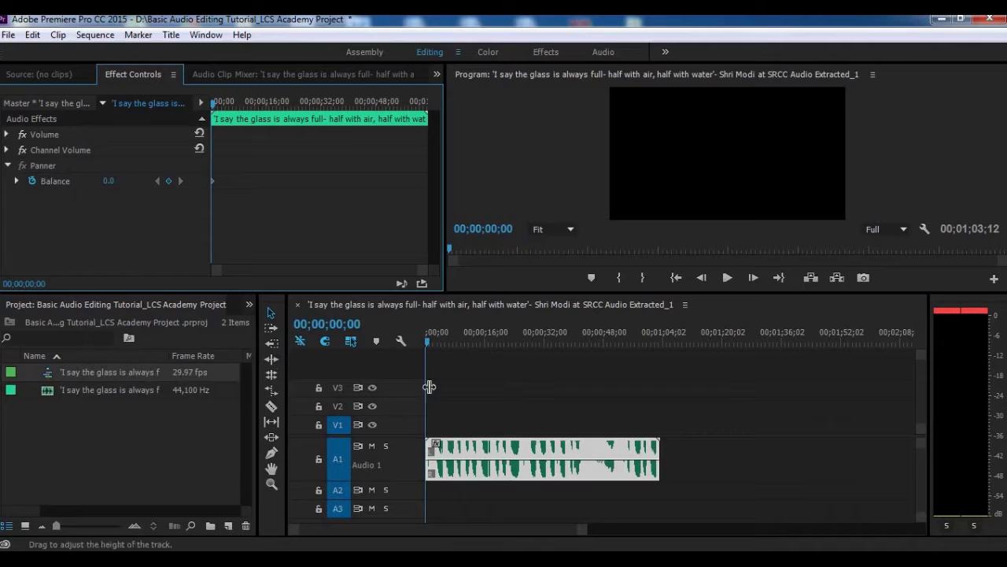
Step: Set Panner Balance to 100.0 at the clip start, 00;00;00;00
click(117, 185)
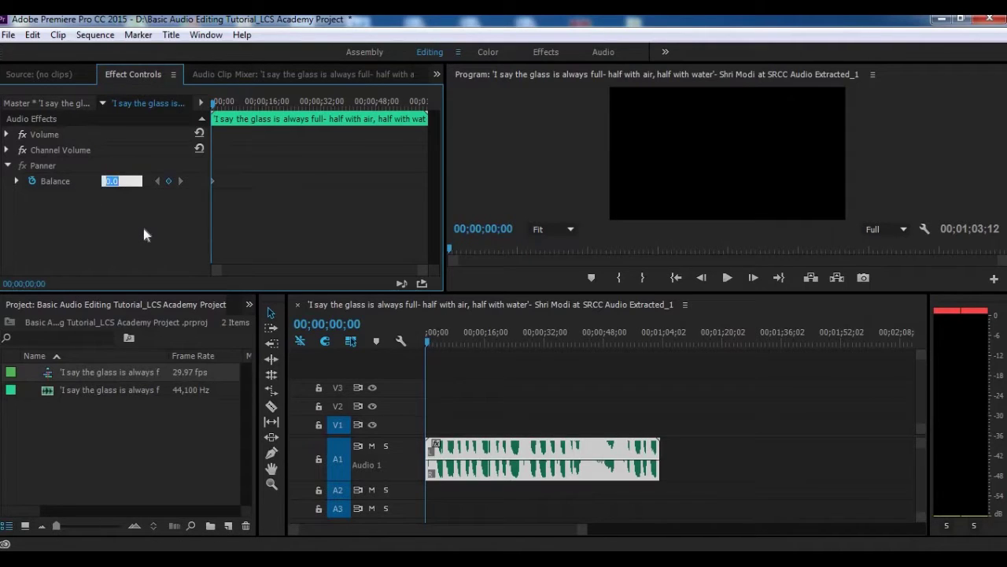
key(BackSpace)
text(10)
text(0)
click(143, 228)
Step: Add a Balance keyframe of -100.0 at 00;00;12;10
drag(215, 105, 258, 104)
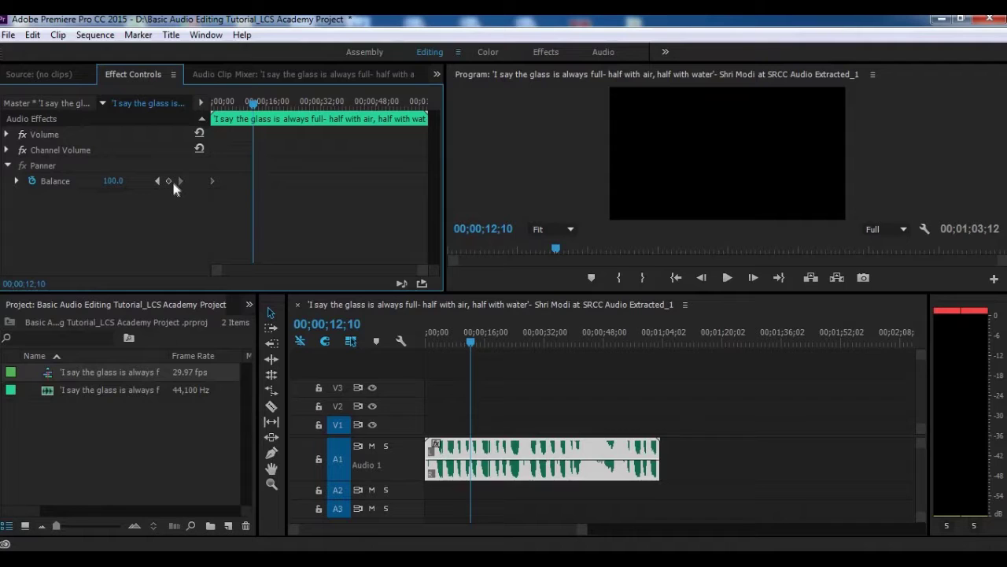
click(118, 181)
key(BackSpace)
text(100)
key(Return)
key(Home)
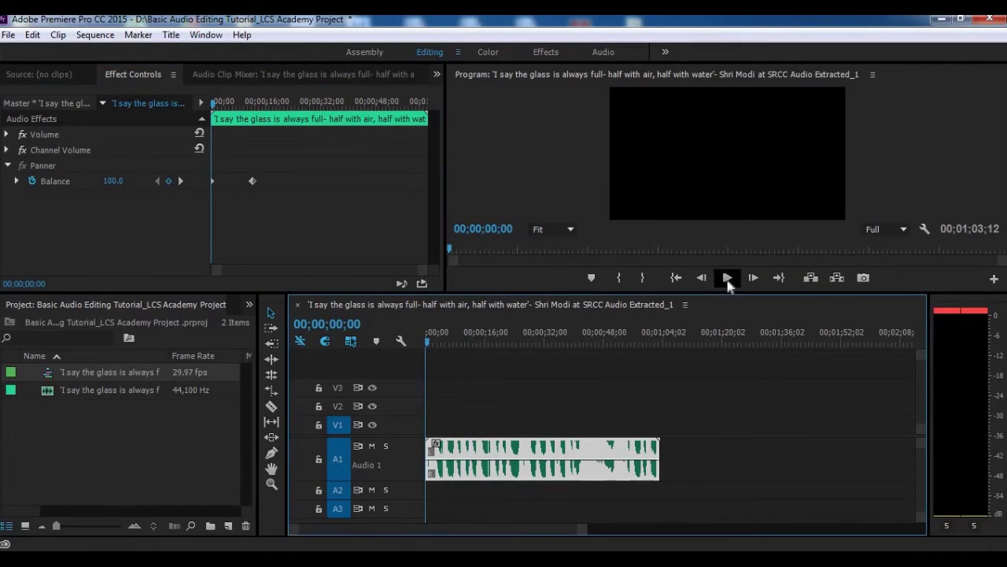
click(728, 277)
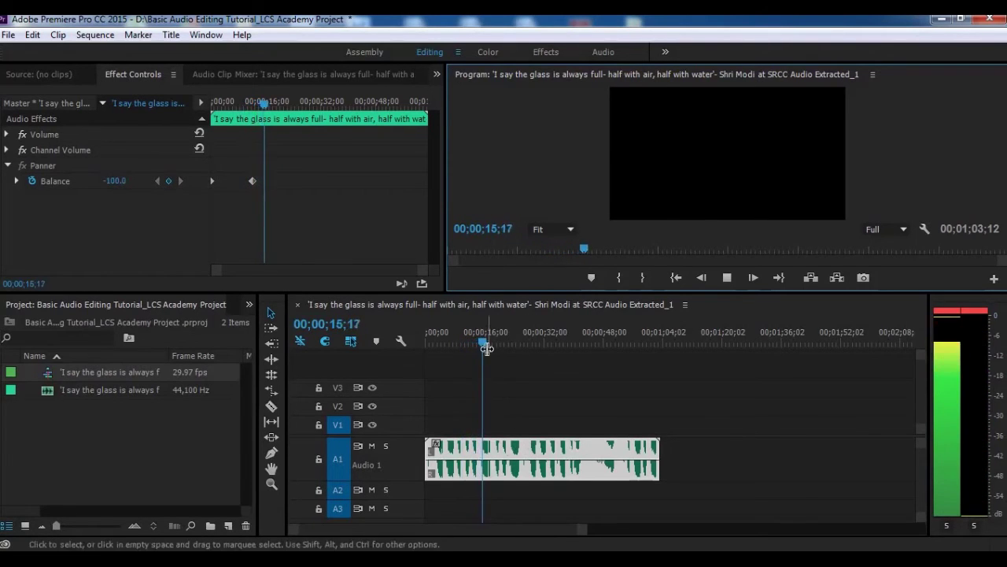
drag(486, 346, 401, 336)
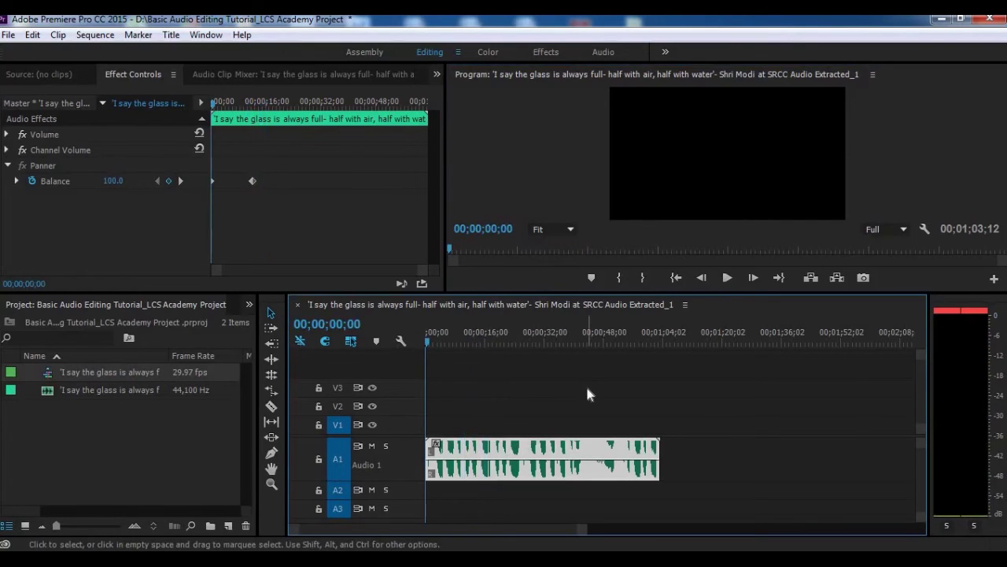